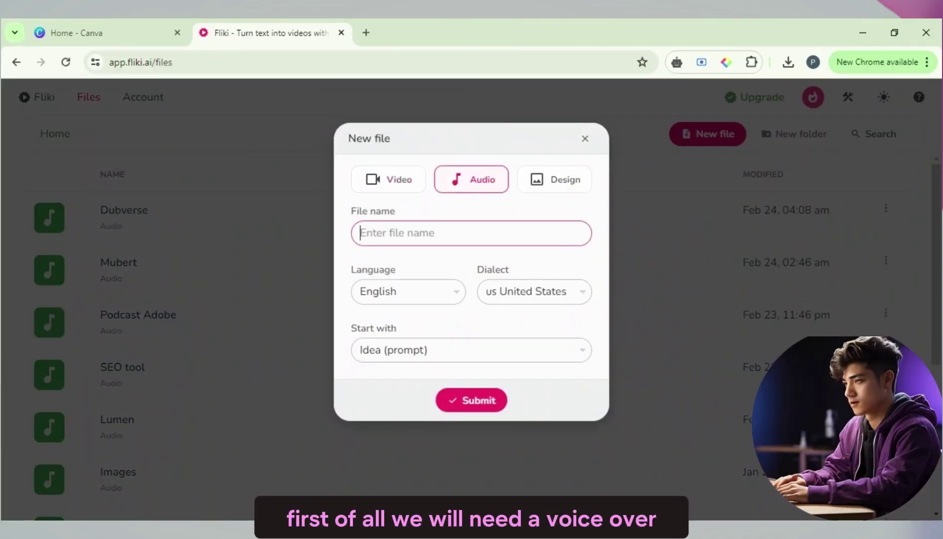
Create the Fliki audio file 'avaatr' and dismiss the Magic Create dialog.
{"action": "type", "text": "avaatr"}
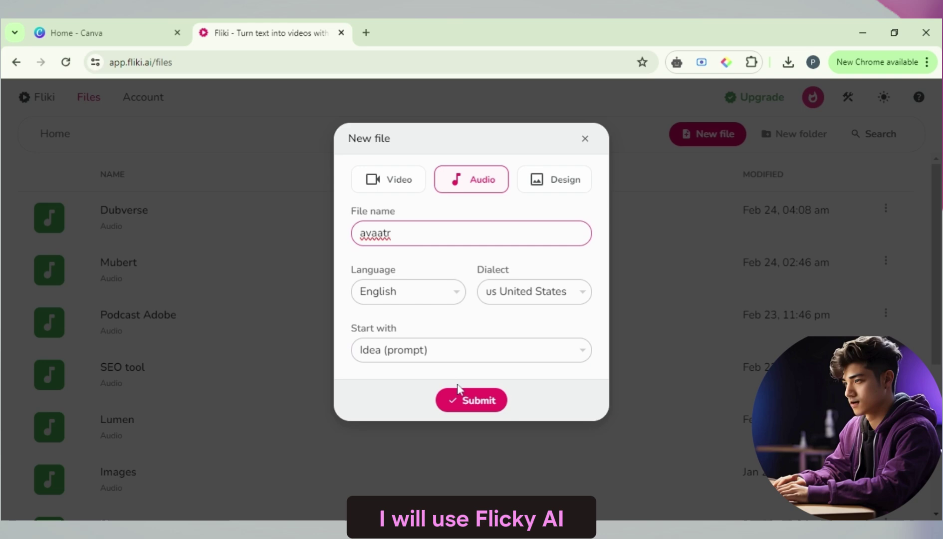
{"action": "left_click", "coordinate": [460, 394]}
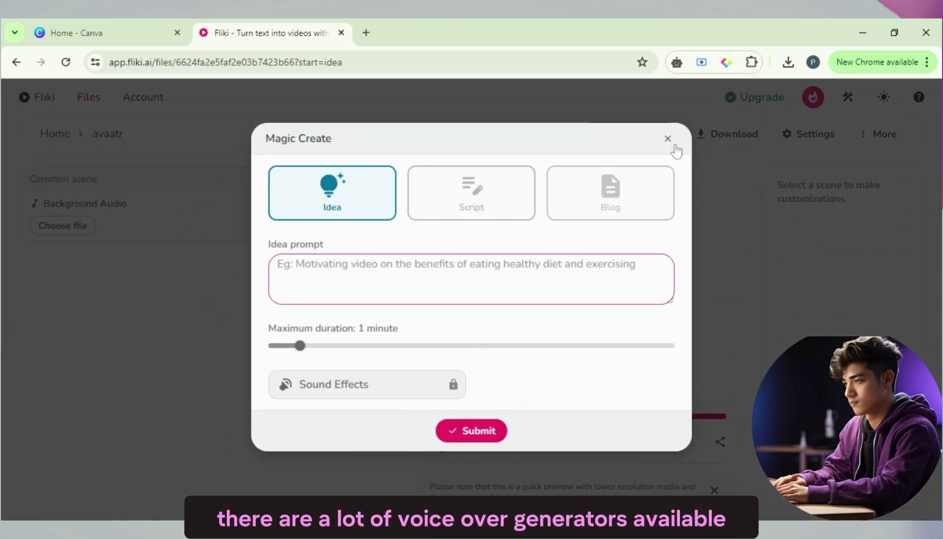
{"action": "left_click", "coordinate": [669, 140]}
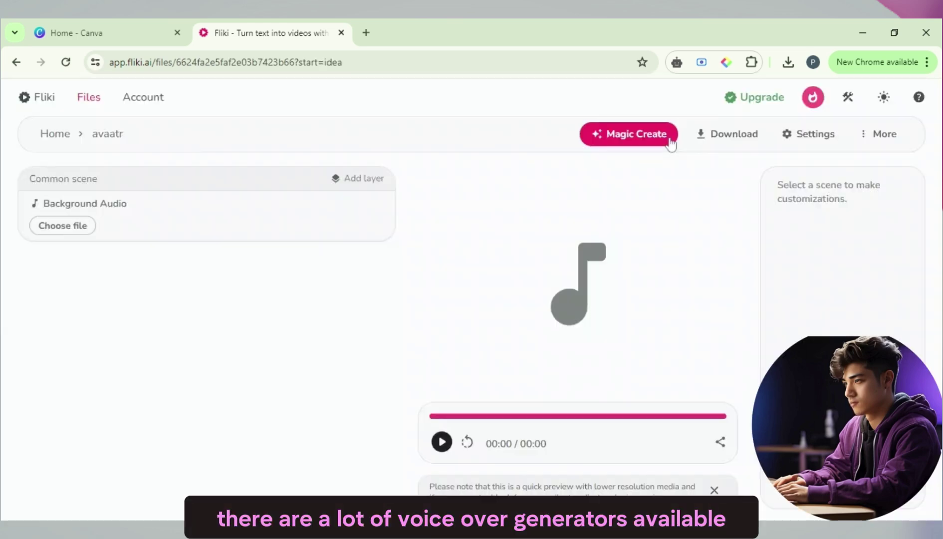
Add a scene and paste the AI Crusaders welcome script into its voiceover.
{"action": "left_click", "coordinate": [214, 267]}
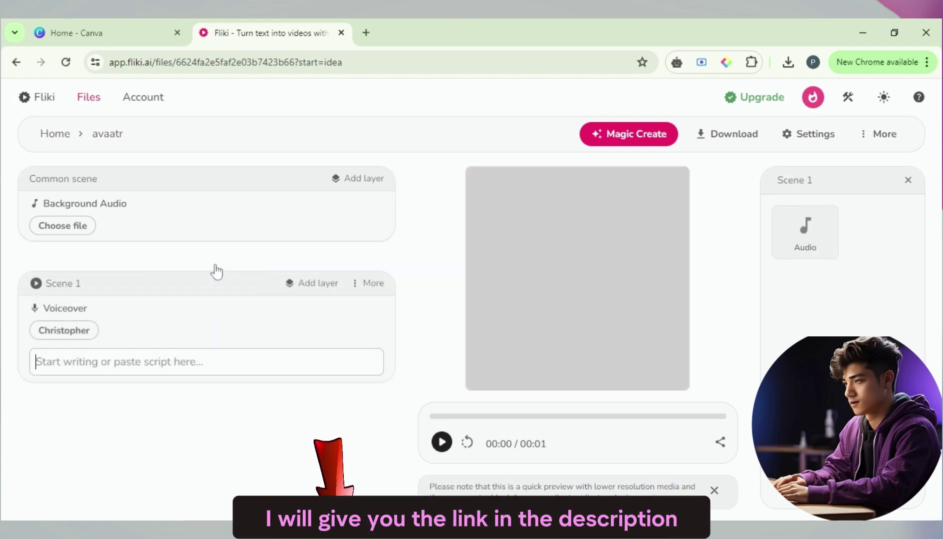
{"action": "left_click", "coordinate": [206, 361]}
{"action": "type", "text": "Hi. And welcome to AI Crusaders. Do you want to create a Talking avatar like me, for your faceless channel? You are at the right place. In this video, I will guide you step by step on how to create a talking avatar in Canva, completely for free. So without further ado, let's get started. But before we dive in, make sure to subscribe to our channel and hit the bell icon, so that you can never miss the latest updates. Now let's dive in."}
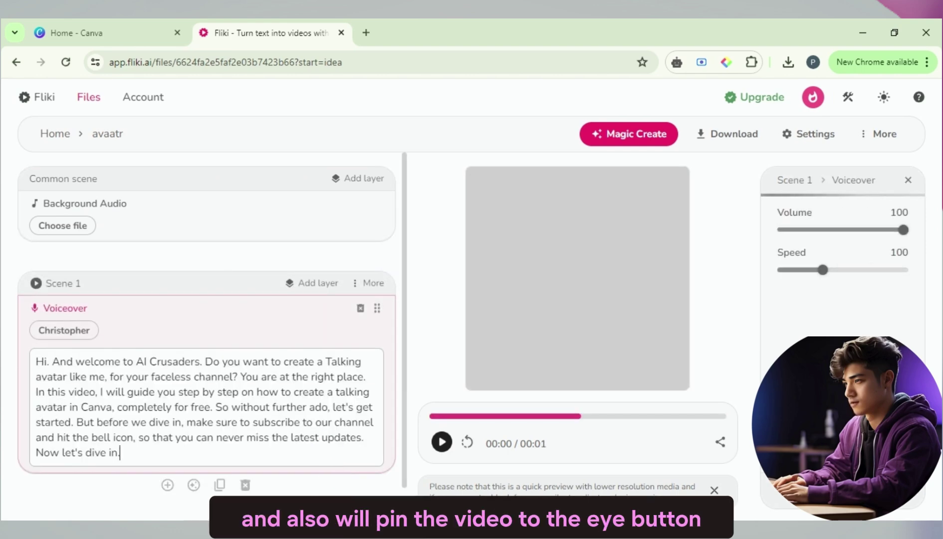
Export and download the 0:32 avaatr voiceover audio, then return to the Canva home page.
{"action": "left_click", "coordinate": [726, 139]}
{"action": "left_click", "coordinate": [471, 392]}
{"action": "left_click", "coordinate": [440, 196]}
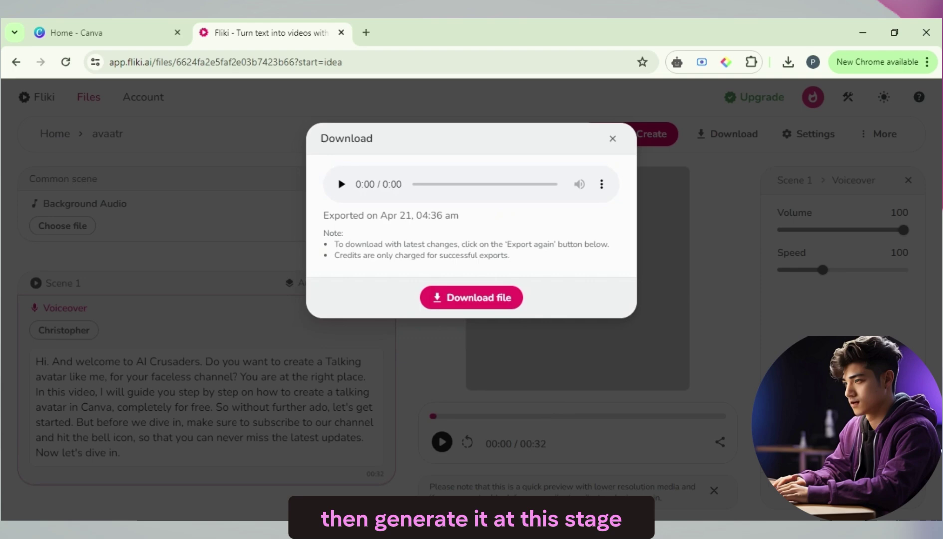
{"action": "left_click", "coordinate": [474, 299]}
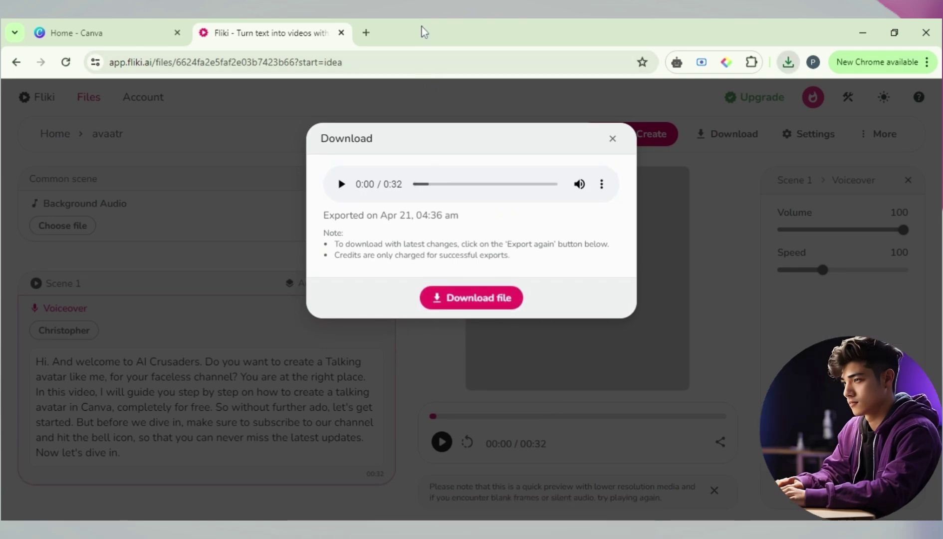
{"action": "left_click", "coordinate": [93, 28]}
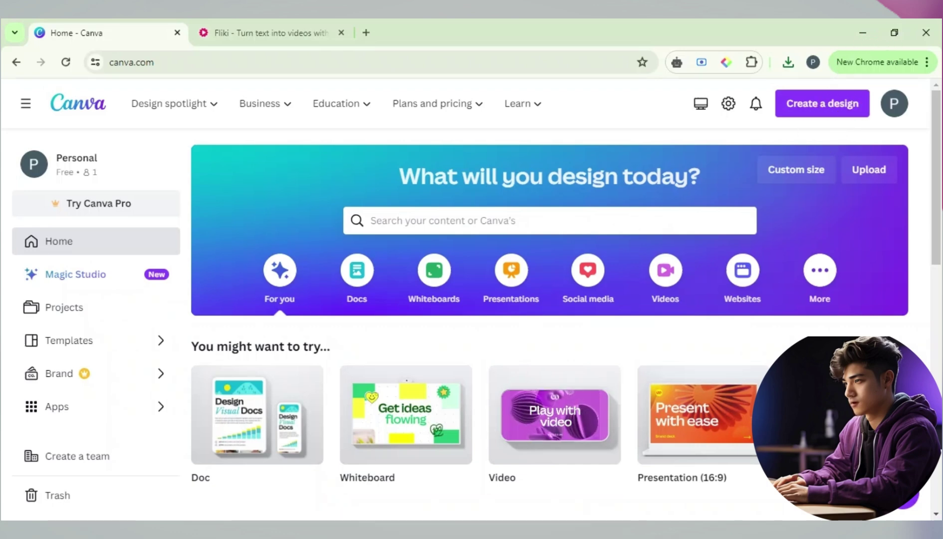
Create a new blank Video design from Create a design.
{"action": "left_click", "coordinate": [798, 108]}
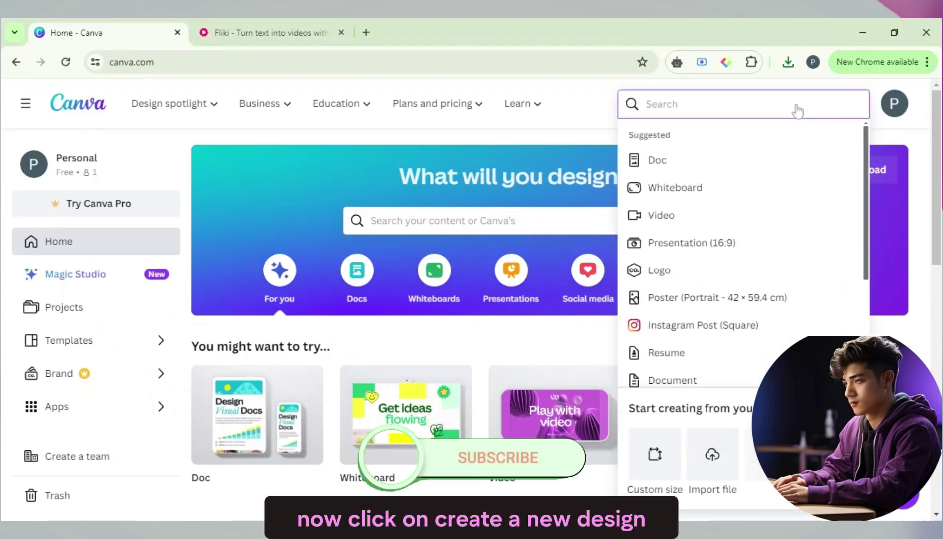
{"action": "left_click", "coordinate": [692, 223]}
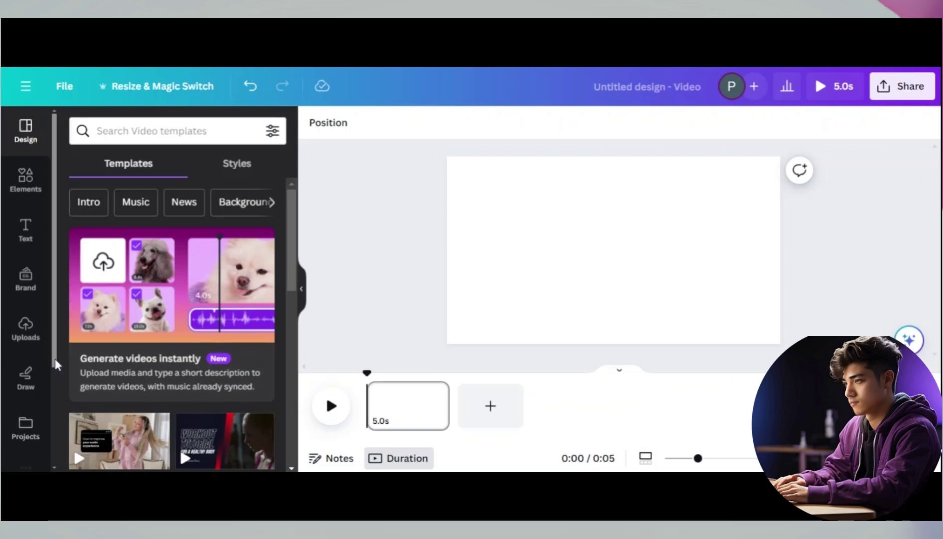
Open the Lalamu Studio lip-sync app from Canva's Apps panel.
{"action": "scroll", "coordinate": [43, 418], "scroll_direction": "down", "scroll_amount": 3}
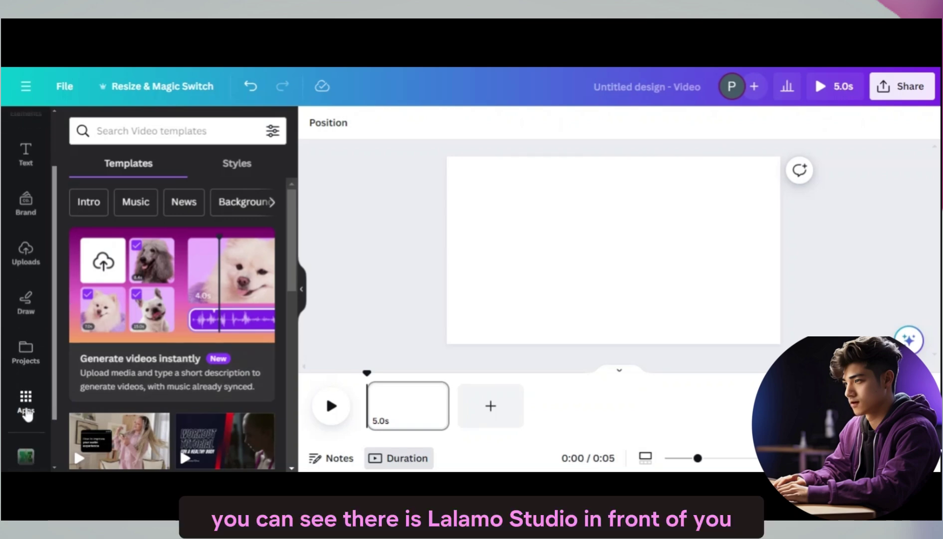
{"action": "left_click", "coordinate": [26, 410]}
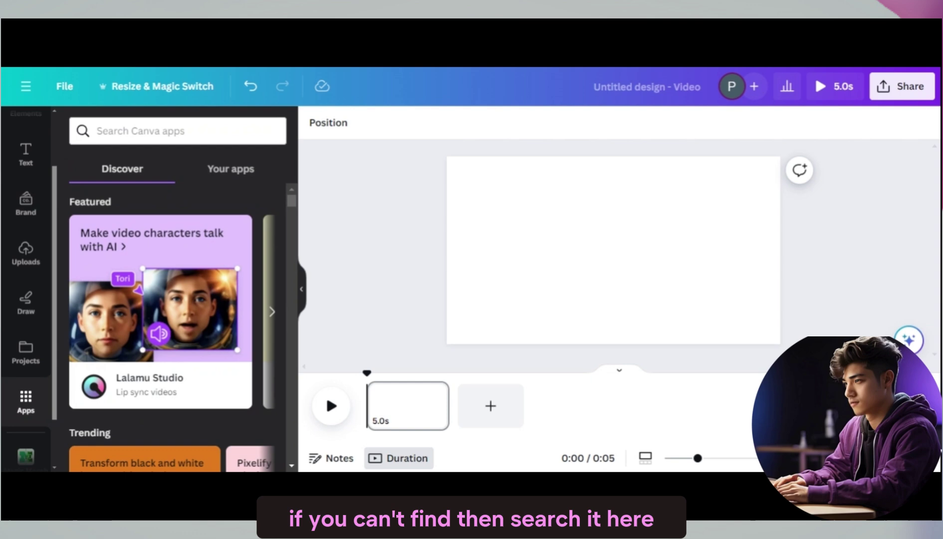
{"action": "left_click", "coordinate": [178, 353]}
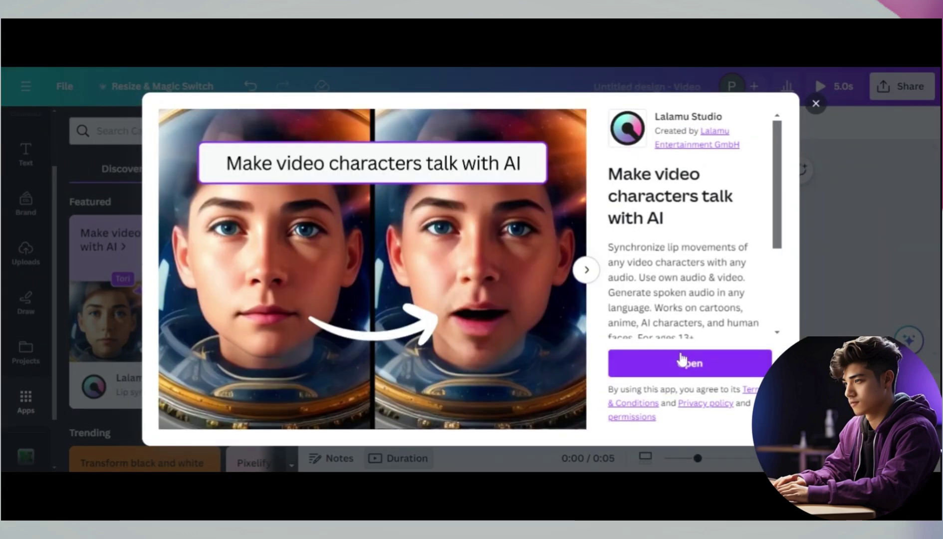
{"action": "left_click", "coordinate": [690, 364]}
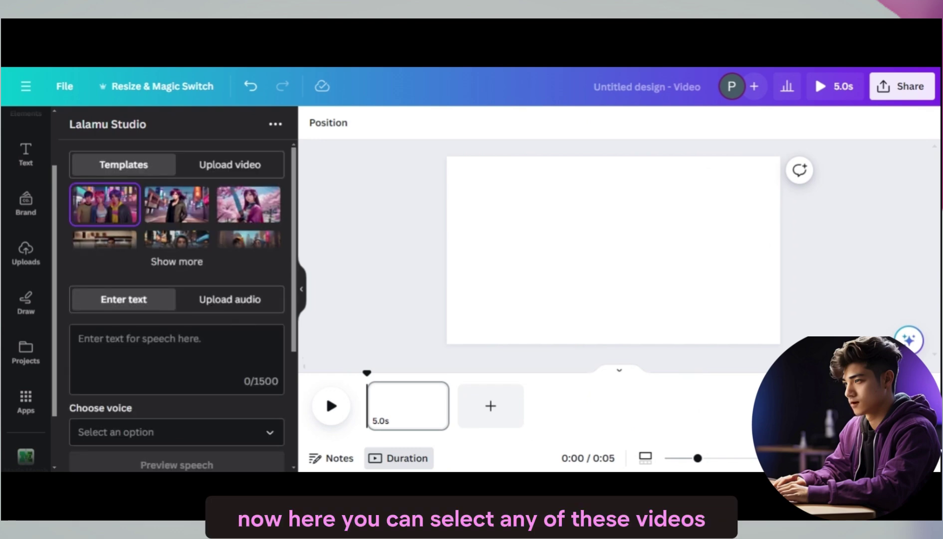
Load the 3.jpg avatar image and set the speech source to an uploaded audio file.
{"action": "left_click", "coordinate": [231, 168]}
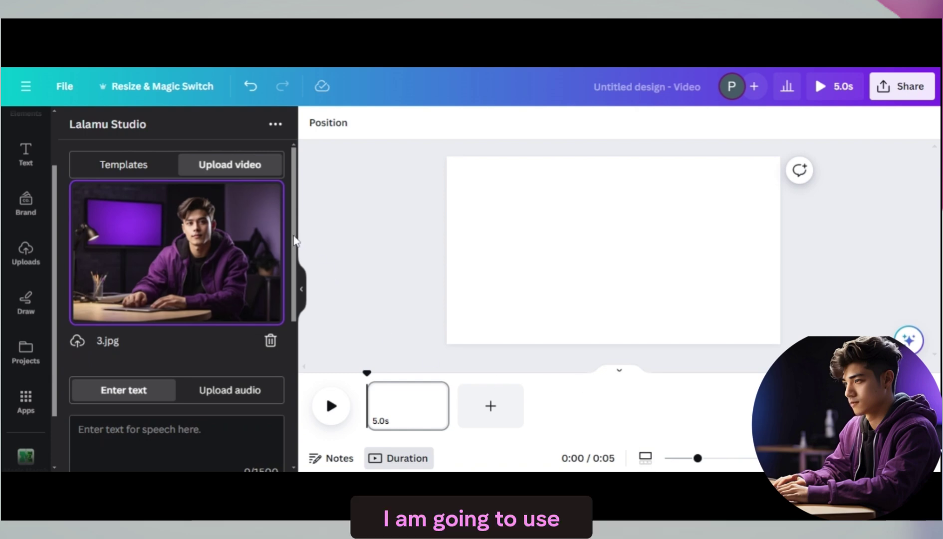
{"action": "scroll", "coordinate": [242, 286], "scroll_direction": "down", "scroll_amount": 3}
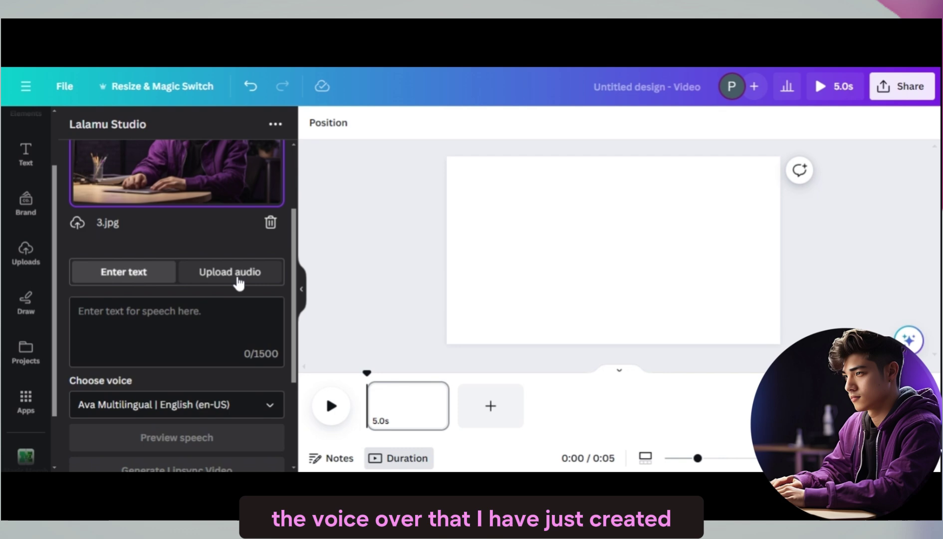
{"action": "left_click", "coordinate": [242, 285]}
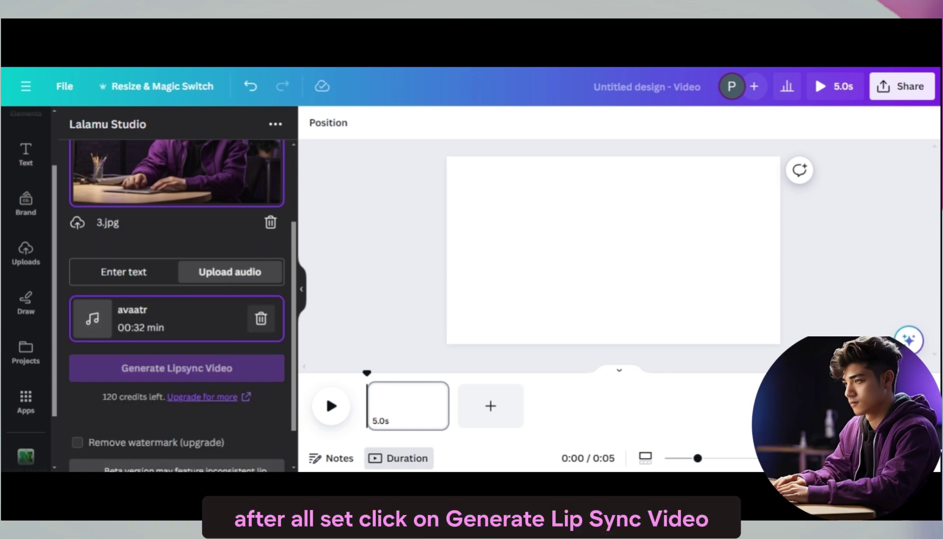
Generate the lip-sync video from the avatar and the avaatr voiceover file.
{"action": "left_click", "coordinate": [200, 372]}
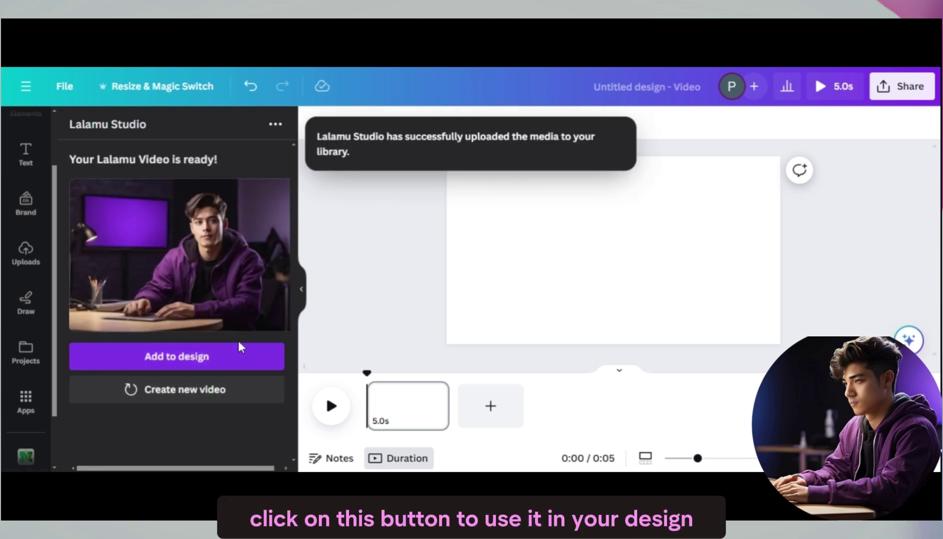
Add the lip-synced video, set it as the canvas background, and preview the 32.6s playback.
{"action": "left_click", "coordinate": [203, 359]}
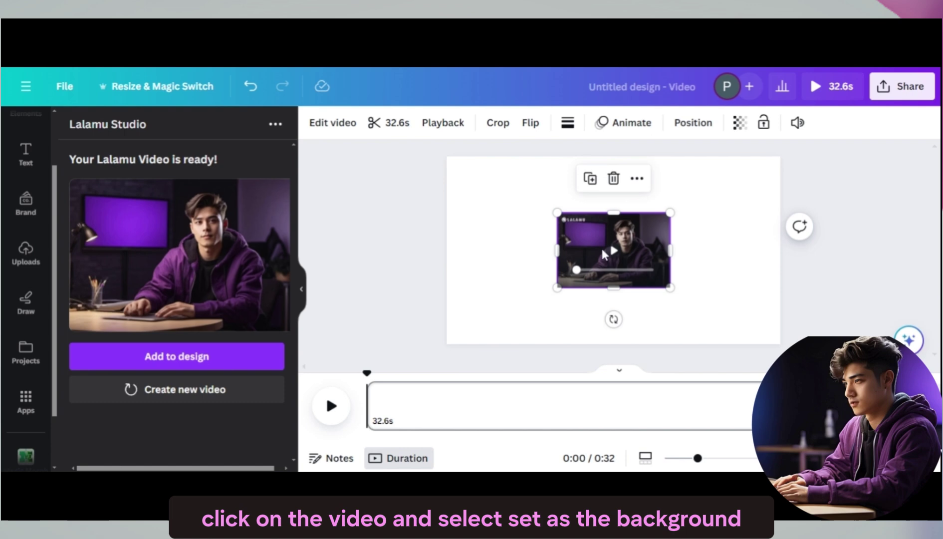
{"action": "right_click", "coordinate": [655, 244]}
{"action": "left_click", "coordinate": [682, 405]}
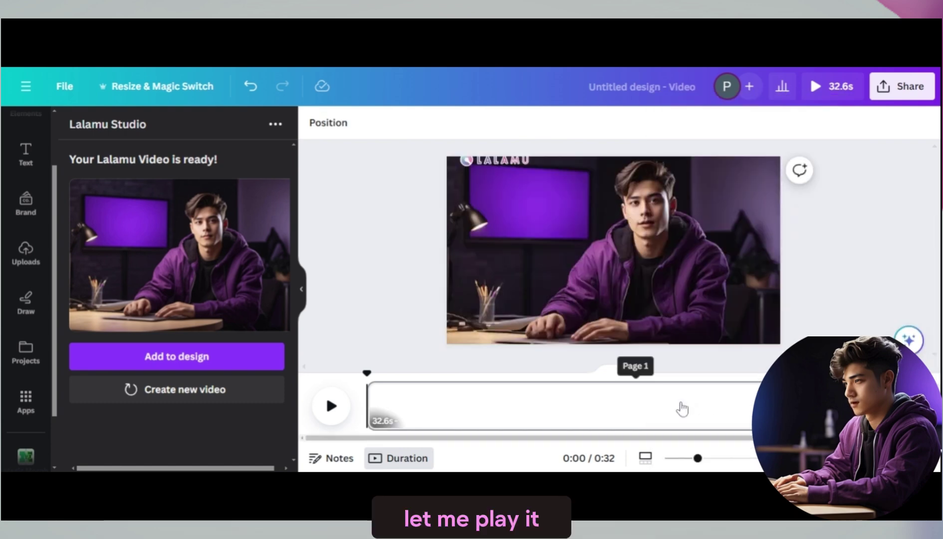
{"action": "left_click", "coordinate": [333, 421]}
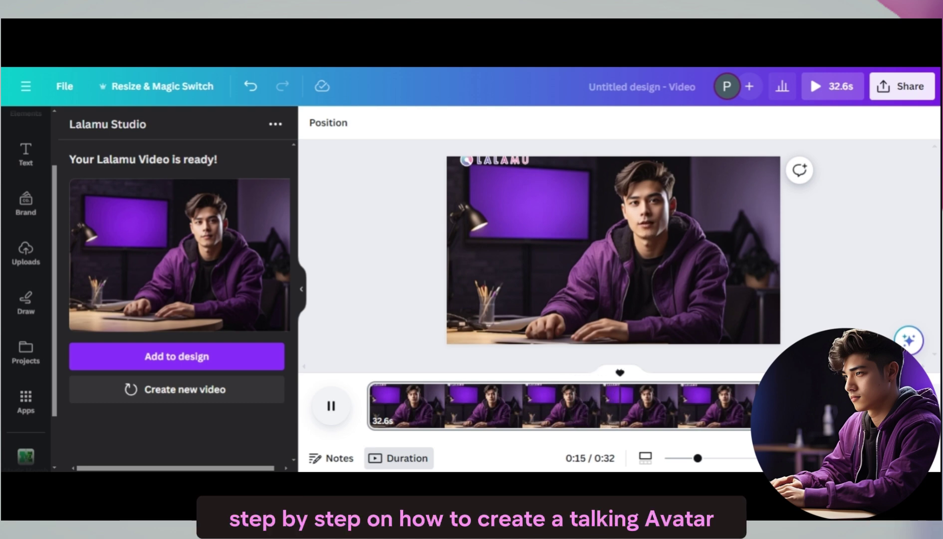
{"action": "left_click", "coordinate": [331, 408]}
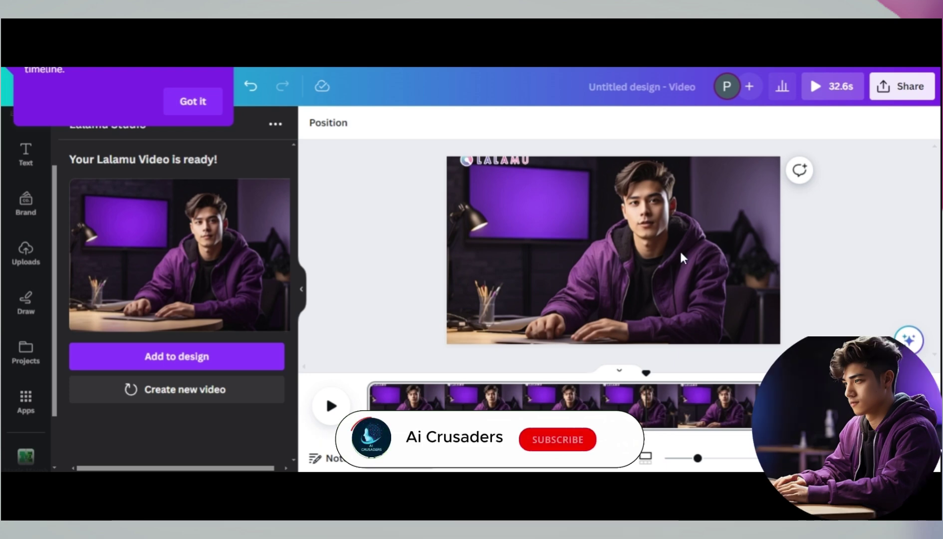
Download the design from Share as a 1080p MP4 video.
{"action": "left_click", "coordinate": [903, 89]}
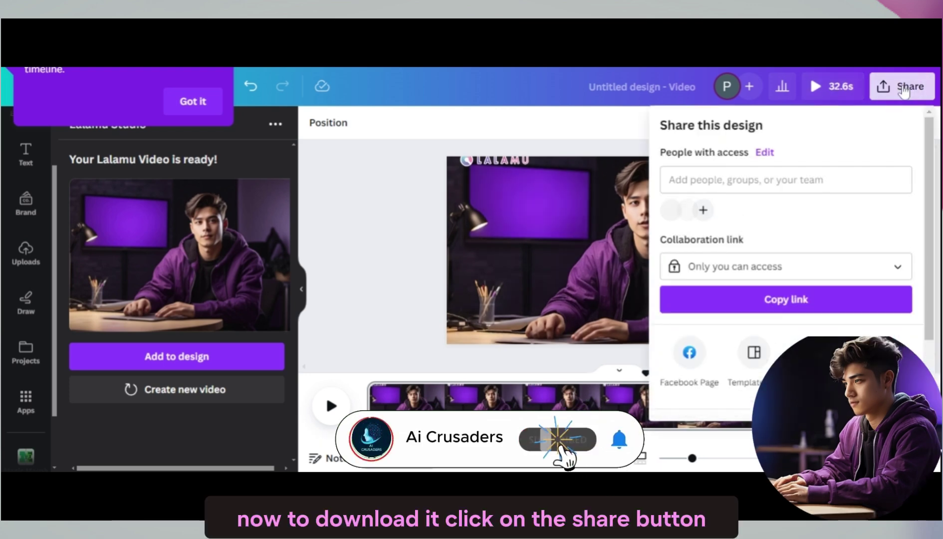
{"action": "scroll", "coordinate": [934, 278], "scroll_direction": "down", "scroll_amount": 3}
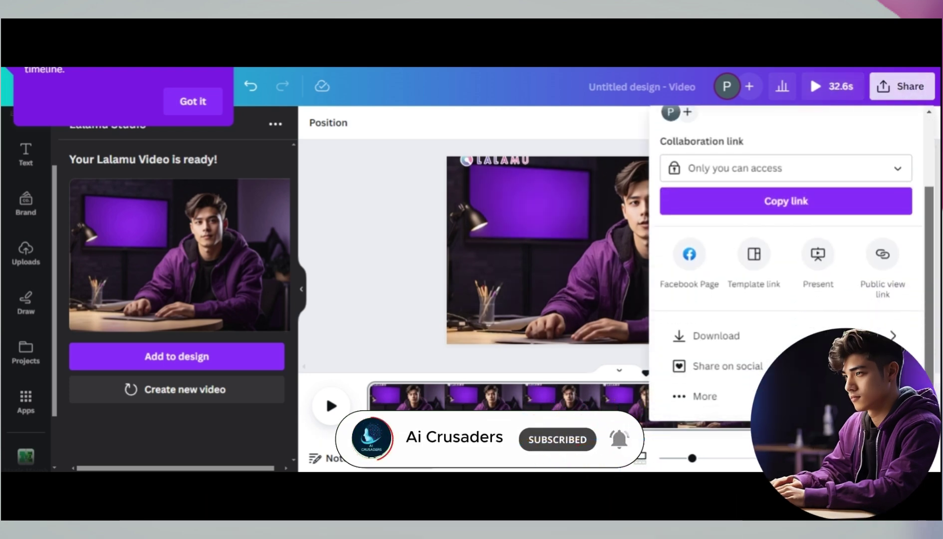
{"action": "left_click", "coordinate": [716, 345]}
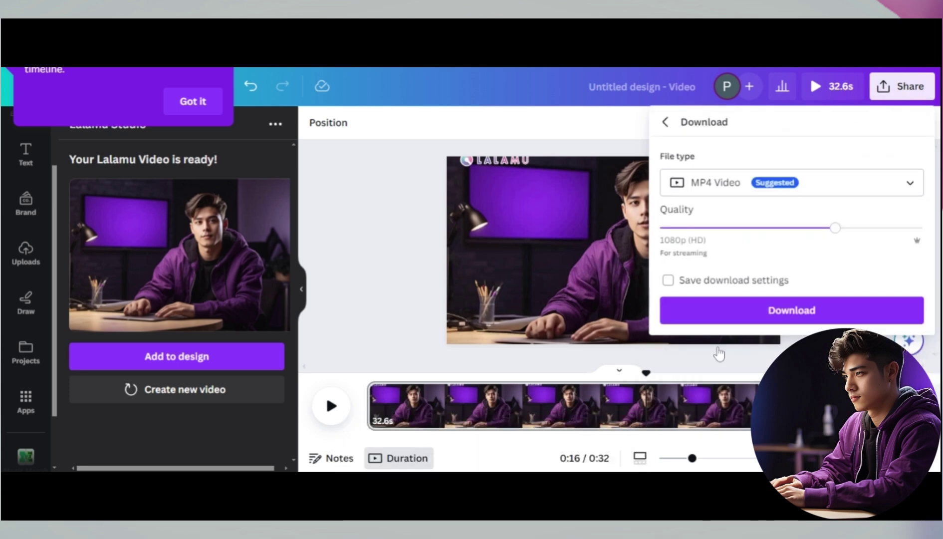
{"action": "left_click", "coordinate": [712, 317]}
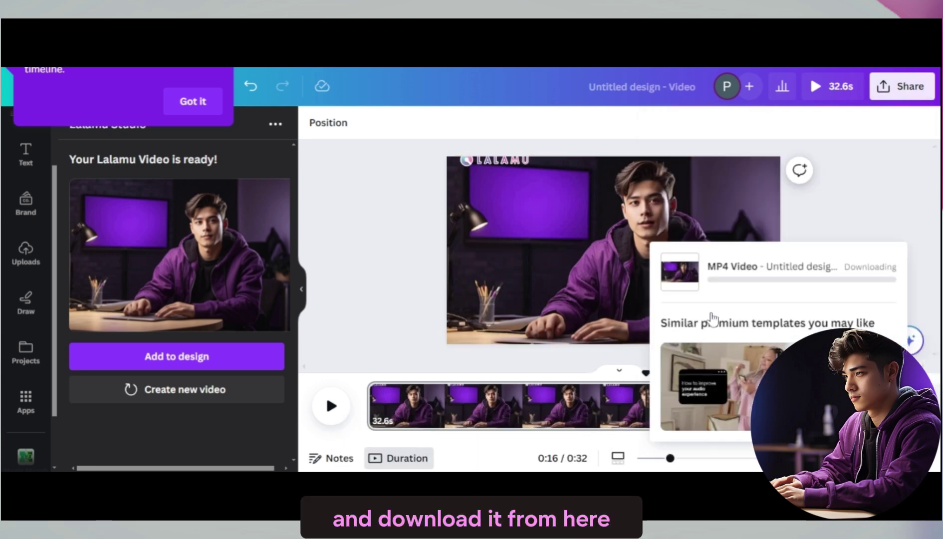